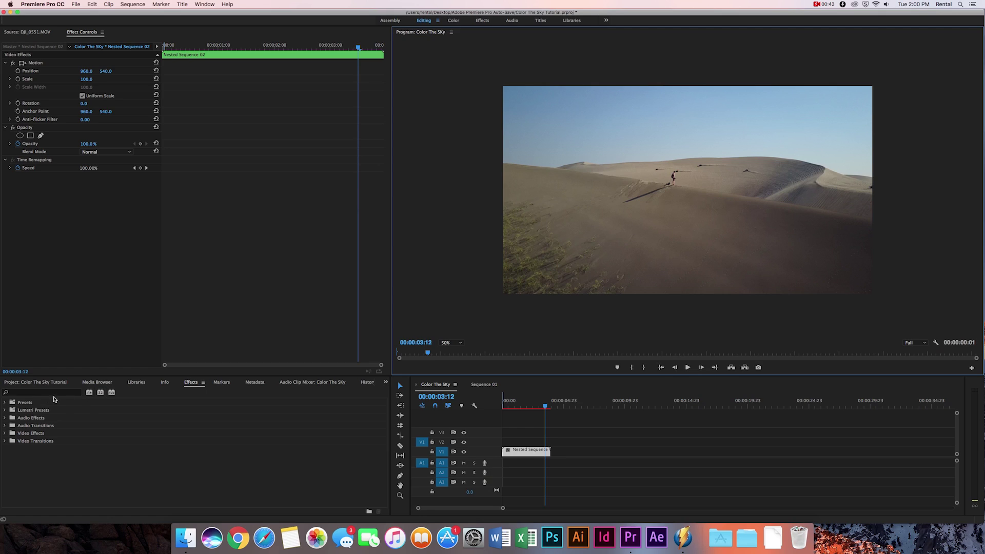
# - Drop Lumetri Color from an Effects search onto the Nested Sequence dune clip and add a pen mask
pyautogui.write('lumet')
pyautogui.write('ri color')
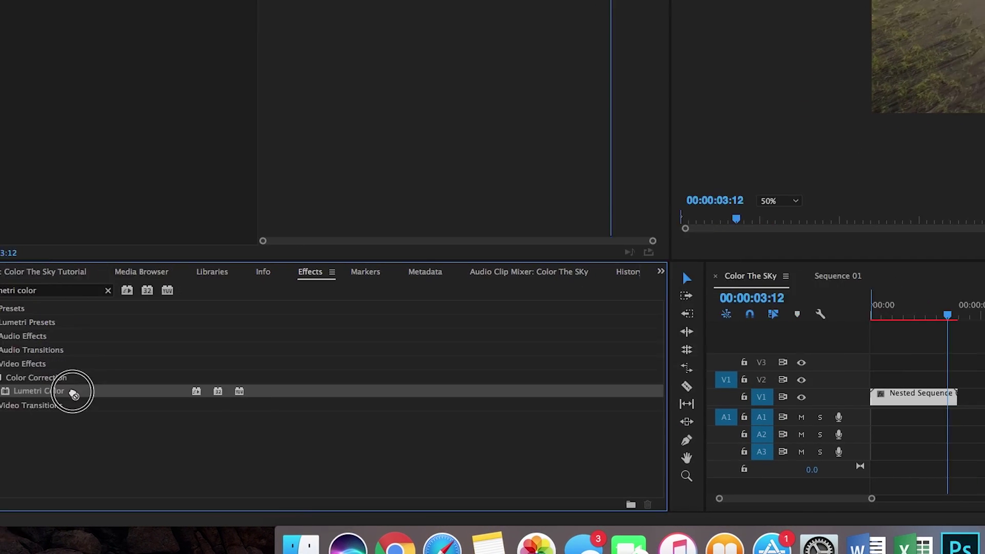
pyautogui.moveTo(98, 391); pyautogui.dragTo(949, 397)
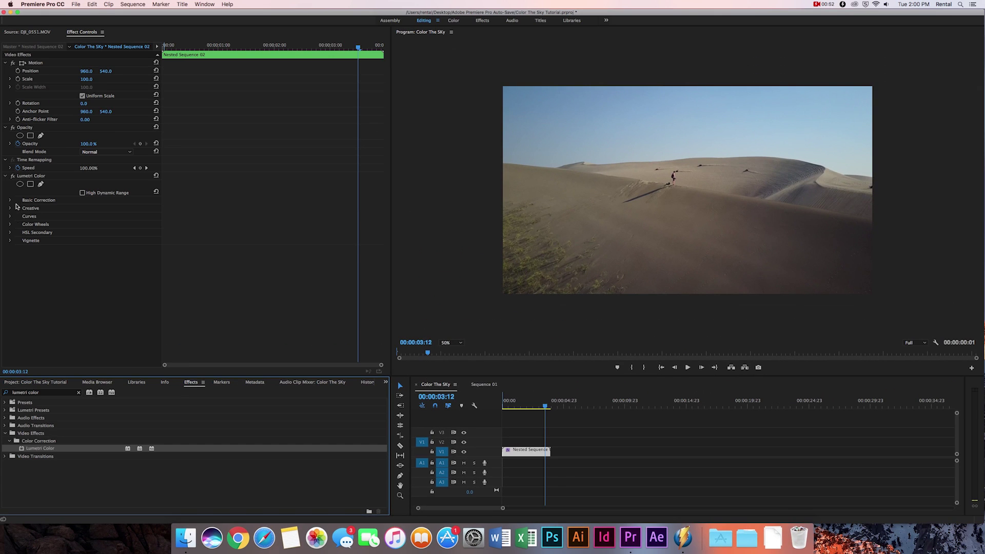
pyautogui.click(40, 184)
pyautogui.click(40, 184)
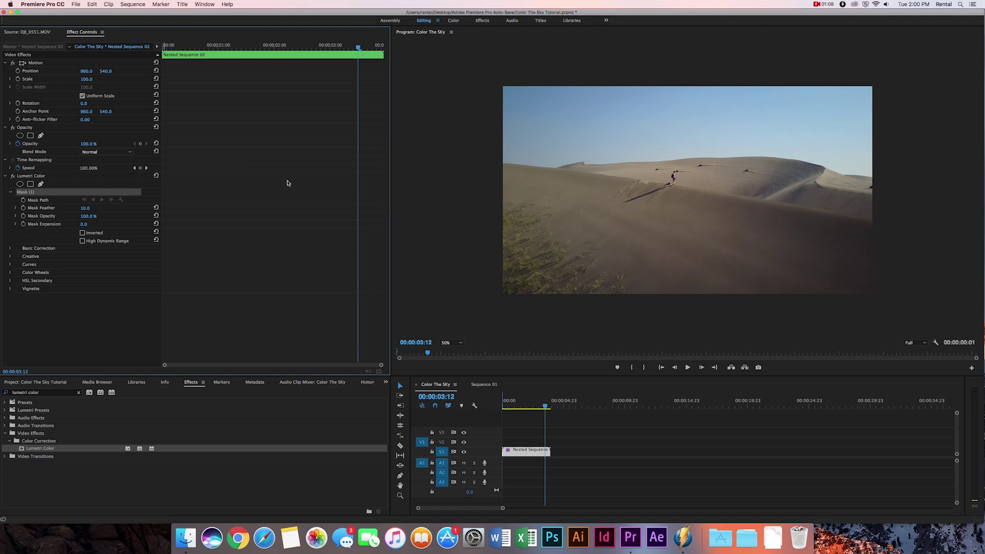
# - Close a four-point Lumetri mask along the dune ridge enclosing the sky, then expand Basic Correction
pyautogui.click(490, 155)
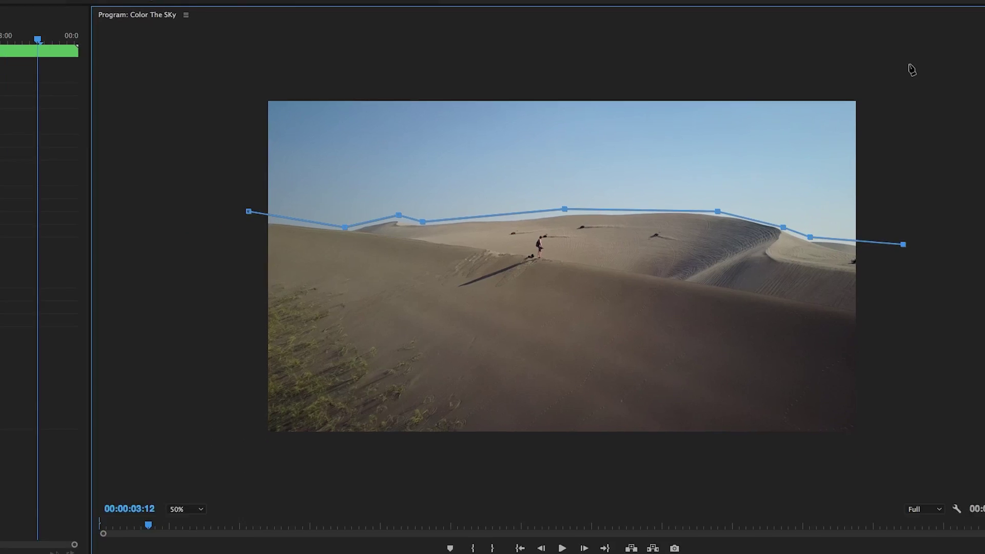
pyautogui.click(906, 50)
pyautogui.click(485, 44)
pyautogui.click(491, 157)
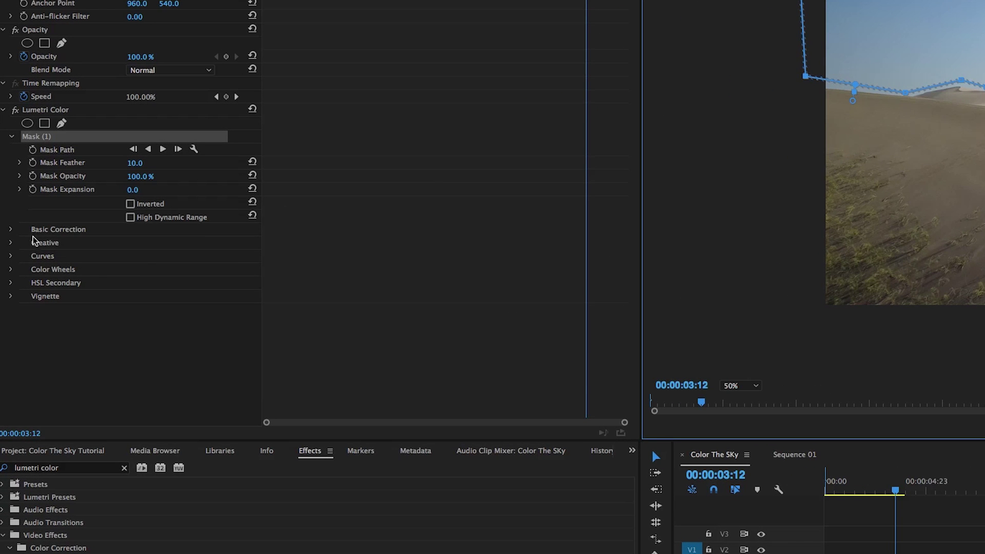
pyautogui.click(11, 229)
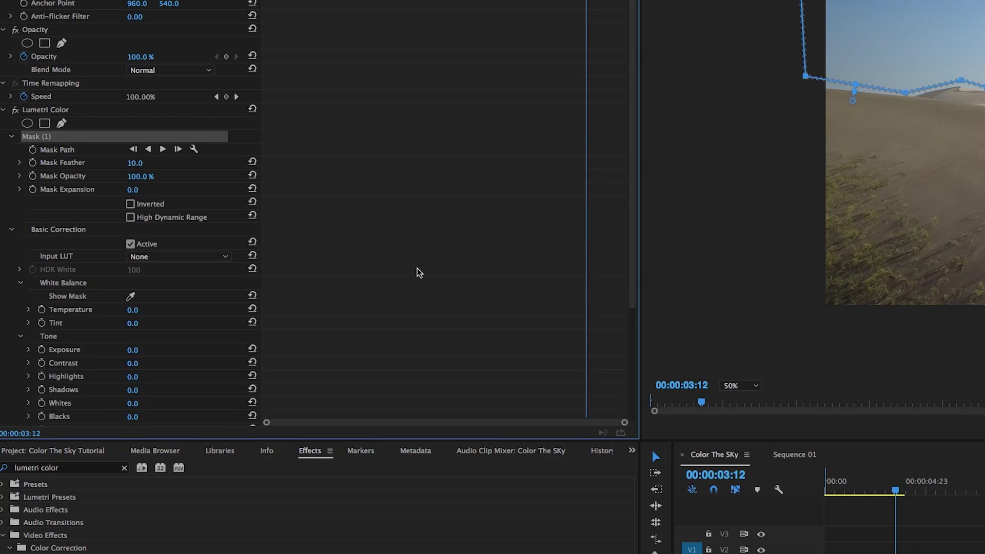
# - Warm the masked sky to Temperature 90 and Tint 22, toggling the mask outline to preview
pyautogui.scroll(-3, 419, 273)
pyautogui.scroll(-1, 416, 272)
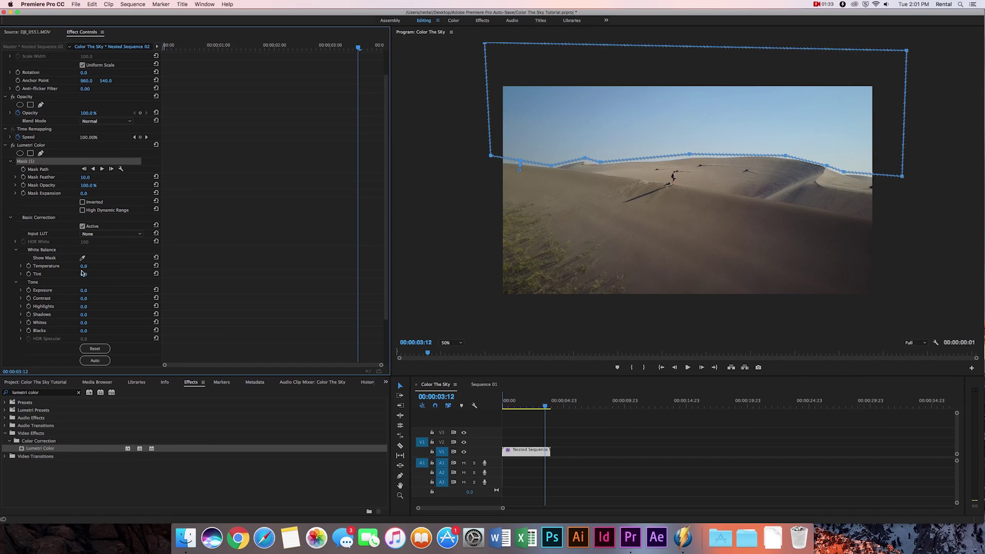
pyautogui.moveTo(84, 266); pyautogui.dragTo(90, 266)
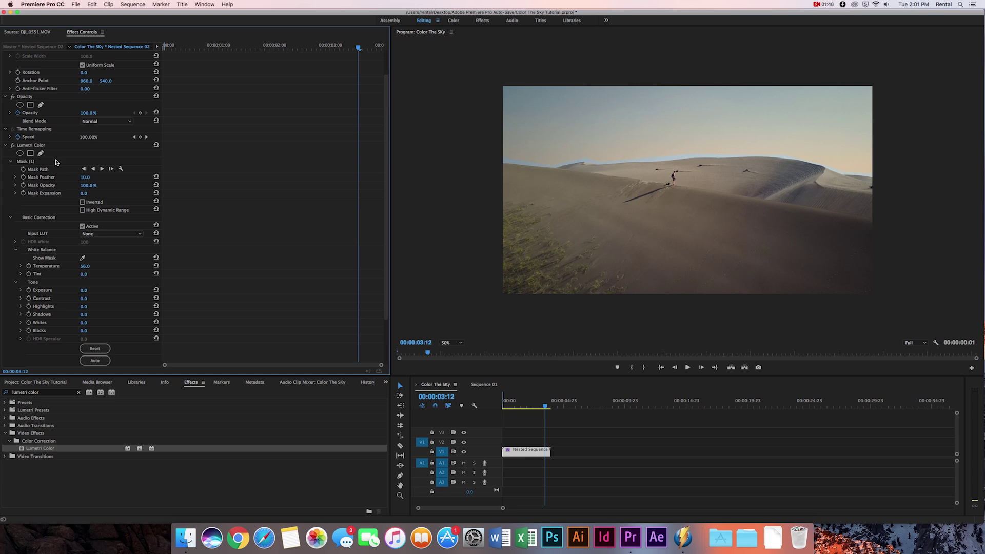
pyautogui.click(56, 163)
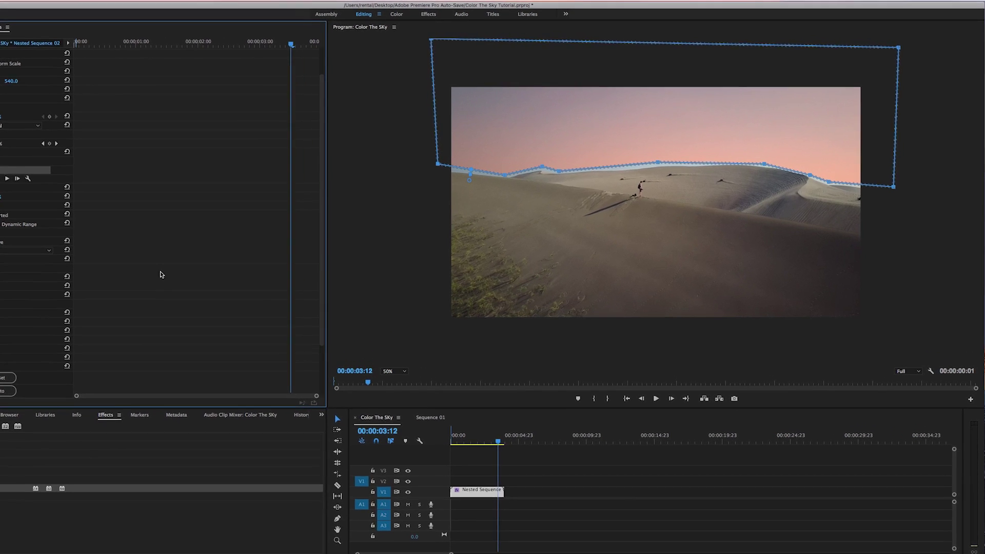
pyautogui.click(161, 275)
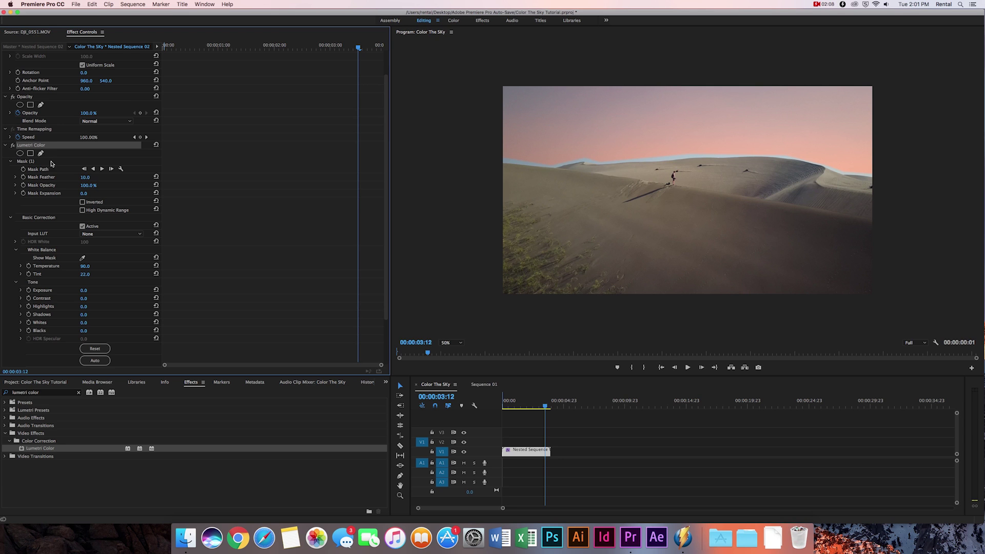
pyautogui.click(52, 162)
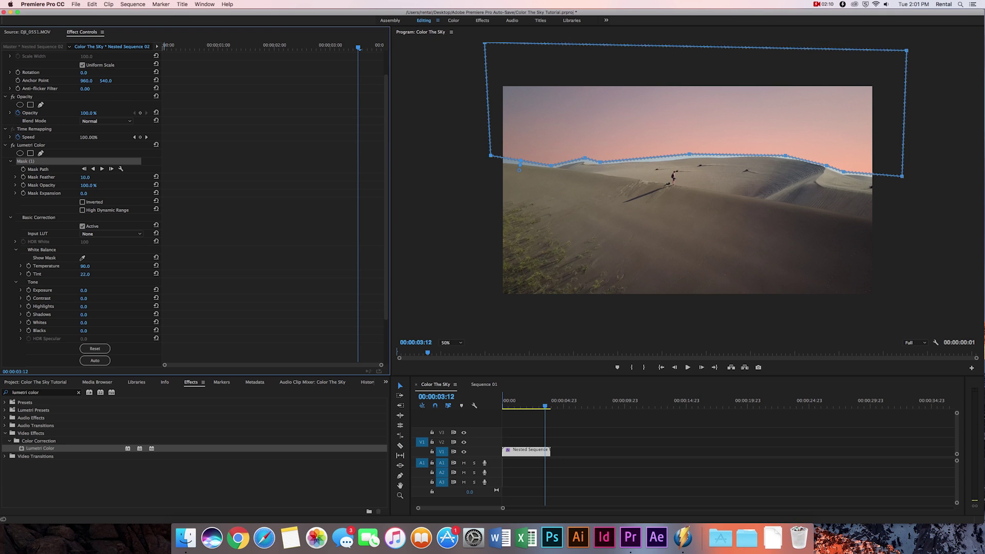
# - Feather the sky mask to 238, then bypass Lumetri Color to compare with the original blue sky
pyautogui.moveTo(85, 177); pyautogui.dragTo(107, 177)
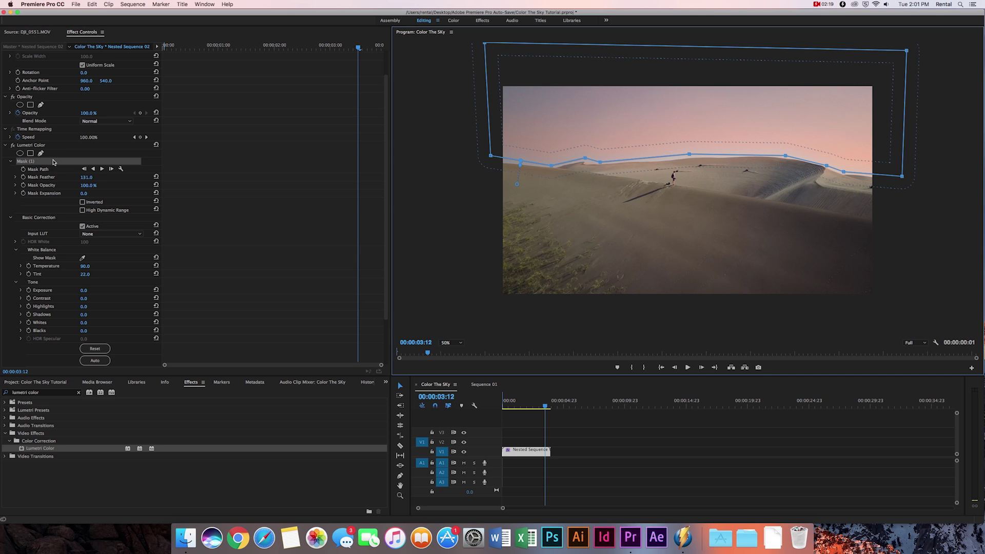
pyautogui.click(58, 146)
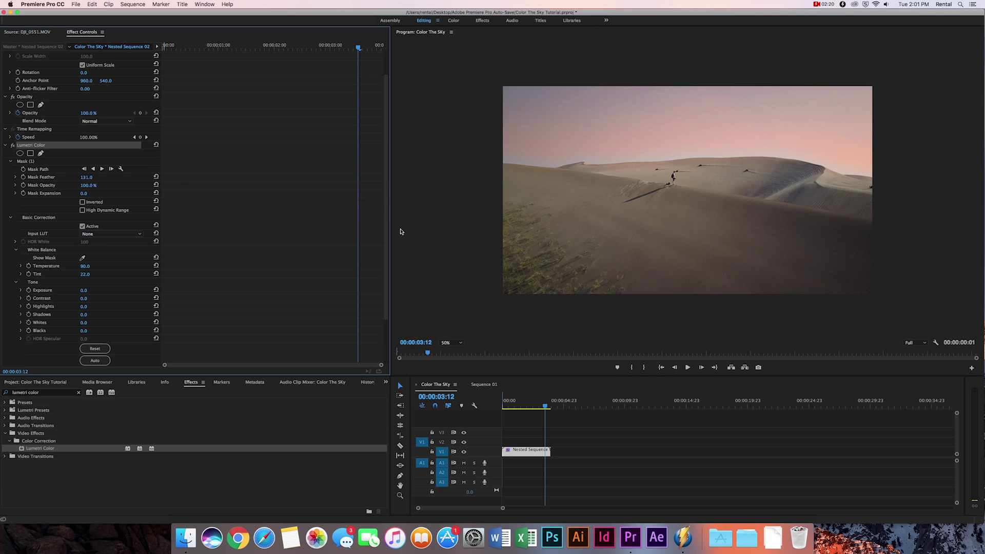
pyautogui.click(12, 145)
pyautogui.click(12, 146)
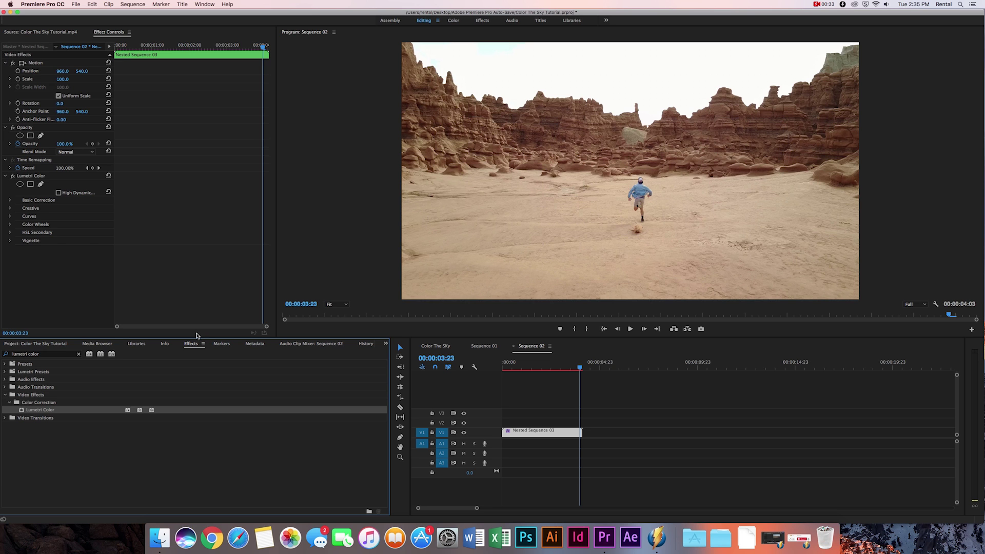
# - Place pen mask points along the canyon's rock ridgeline from the left edge to the right
pyautogui.click(38, 200)
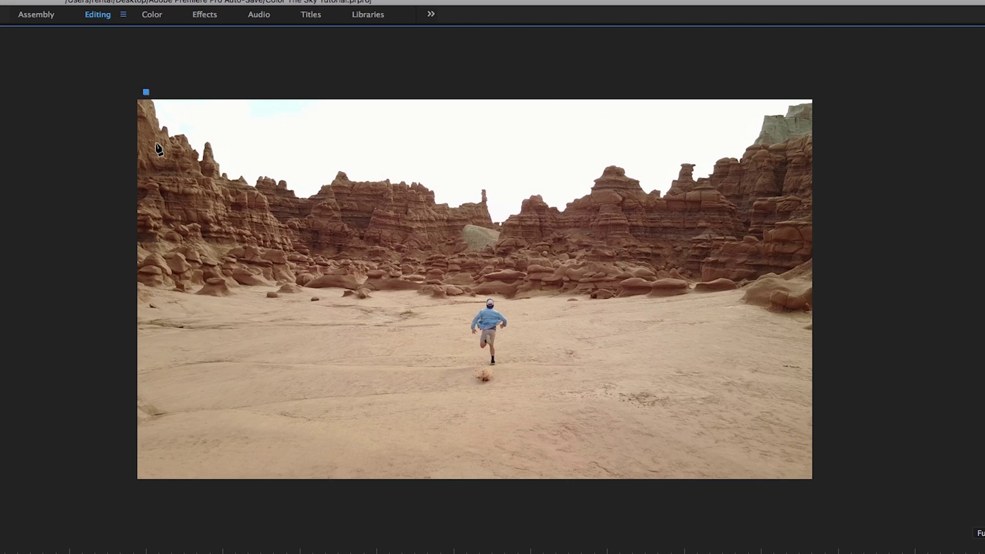
pyautogui.click(161, 140)
pyautogui.click(191, 155)
pyautogui.click(254, 189)
pyautogui.click(298, 203)
pyautogui.click(422, 184)
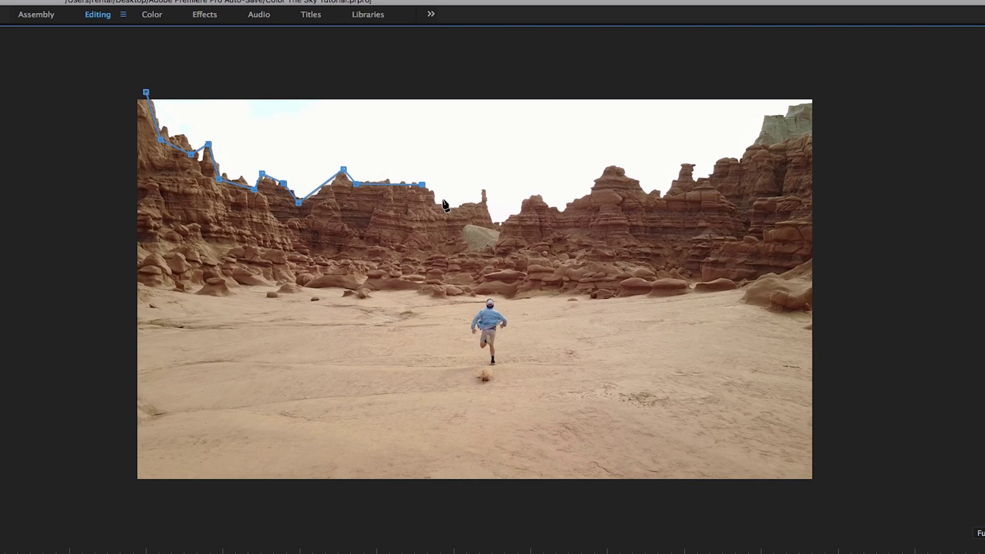
pyautogui.click(433, 205)
pyautogui.click(491, 223)
pyautogui.click(535, 194)
pyautogui.click(612, 164)
pyautogui.click(669, 198)
# - Close the canyon sky mask above the frame and begin darkening and warming the sky
pyautogui.click(722, 159)
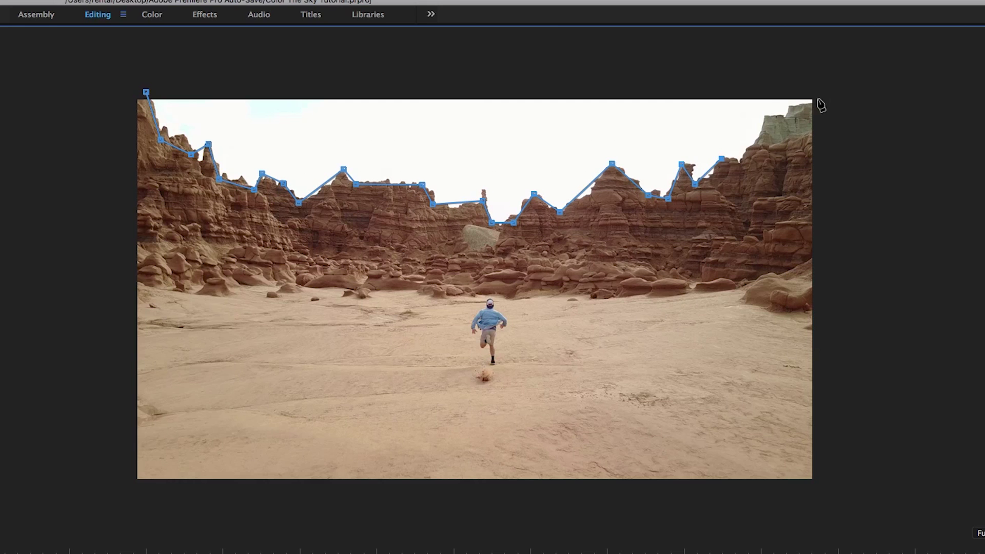
pyautogui.click(820, 100)
pyautogui.click(837, 87)
pyautogui.click(53, 56)
pyautogui.click(146, 92)
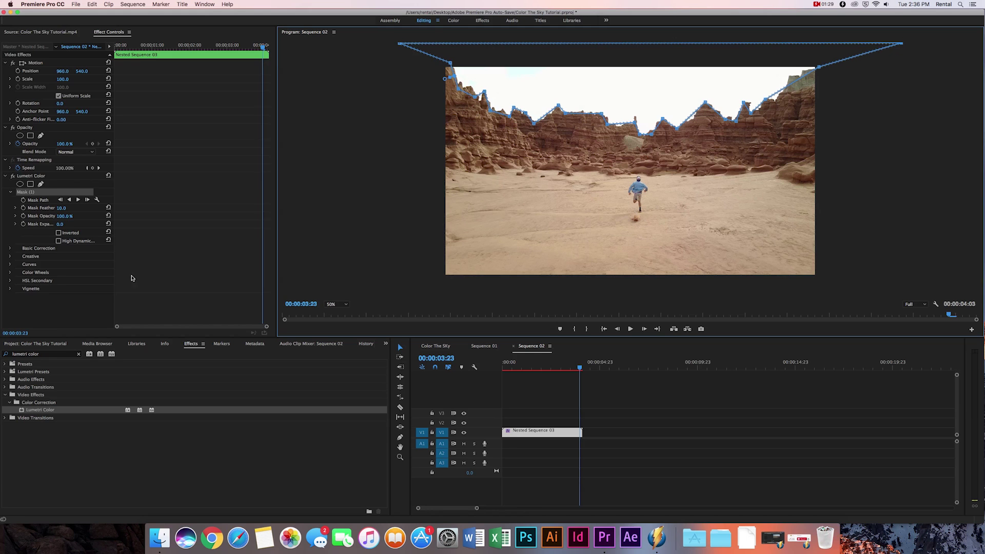
pyautogui.scroll(-5, 154, 272)
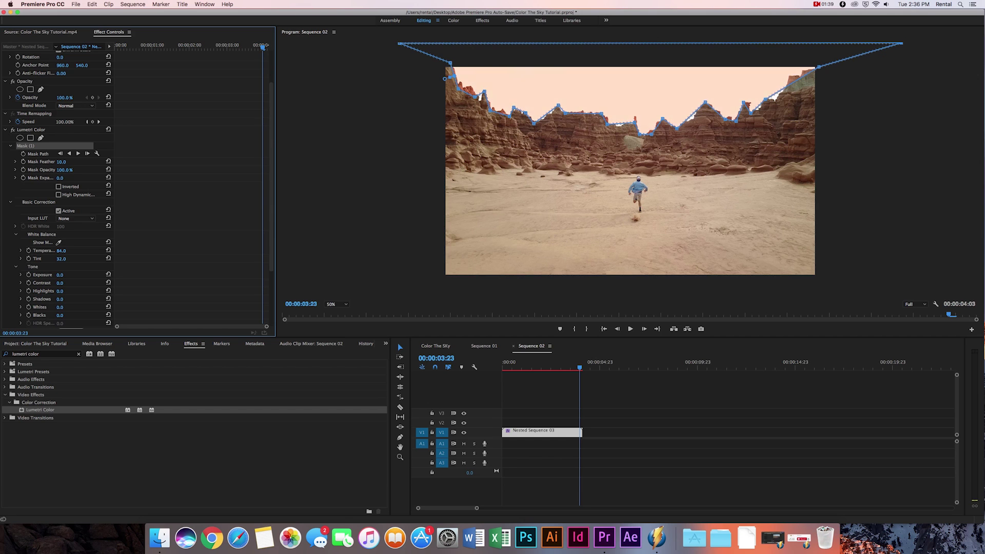
pyautogui.moveTo(60, 275); pyautogui.dragTo(49, 275)
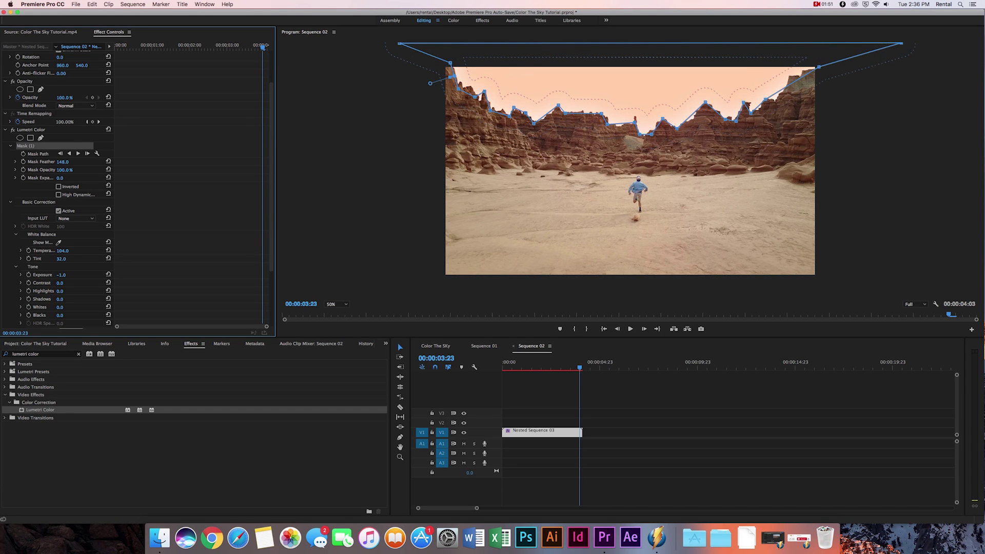
# - Feather the canyon sky mask to 148 and set a Mask Path keyframe at 00:00:03:23
pyautogui.moveTo(758, 103); pyautogui.dragTo(793, 80)
pyautogui.click(195, 128)
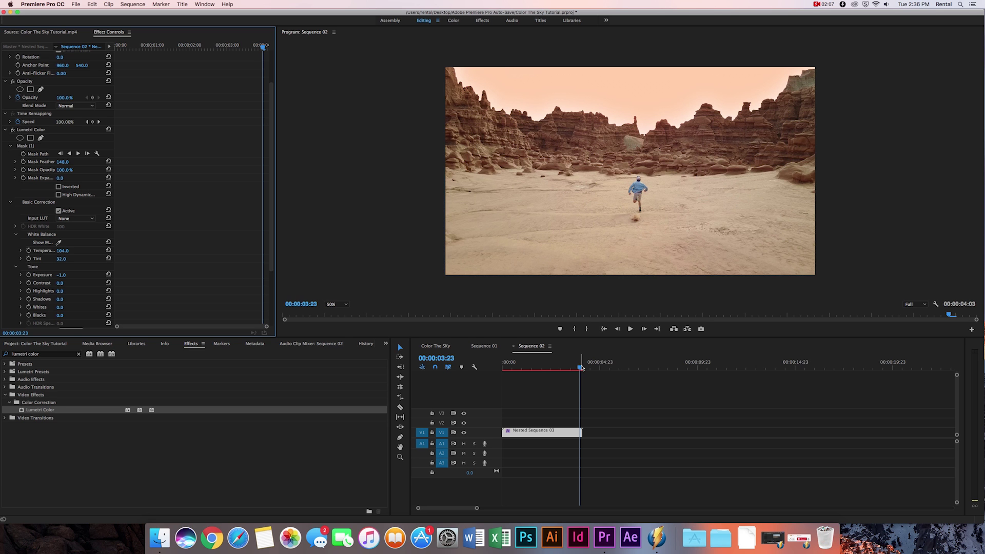
pyautogui.click(26, 146)
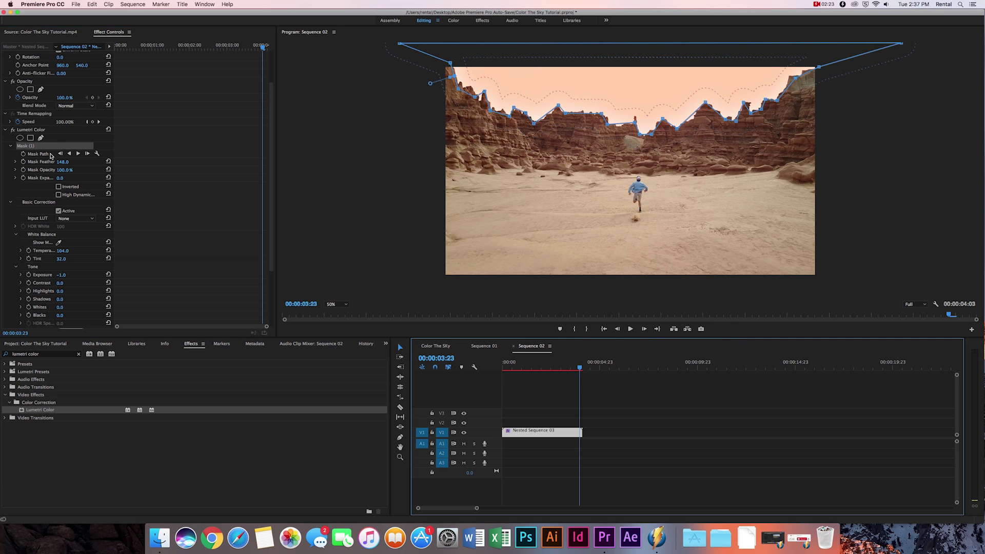
pyautogui.click(34, 208)
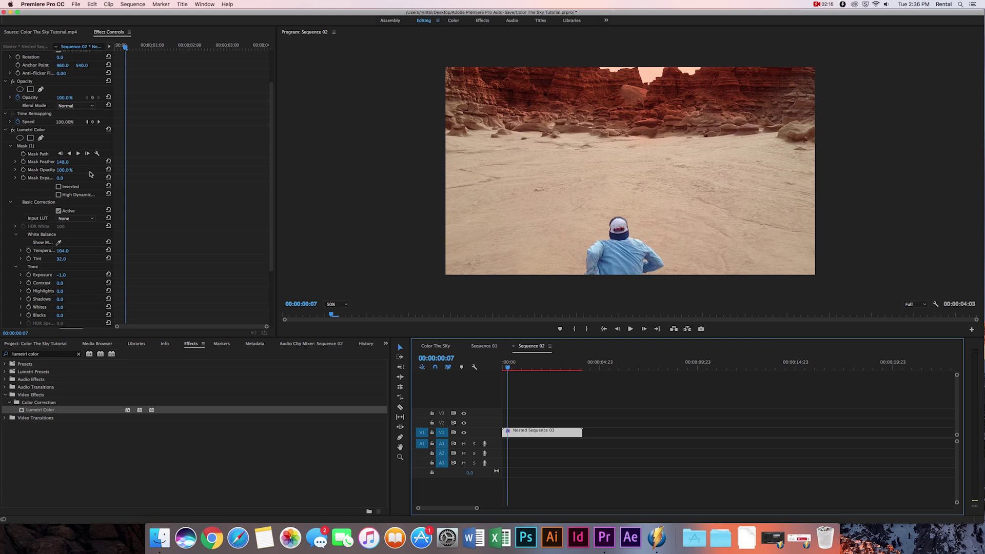
pyautogui.click(36, 146)
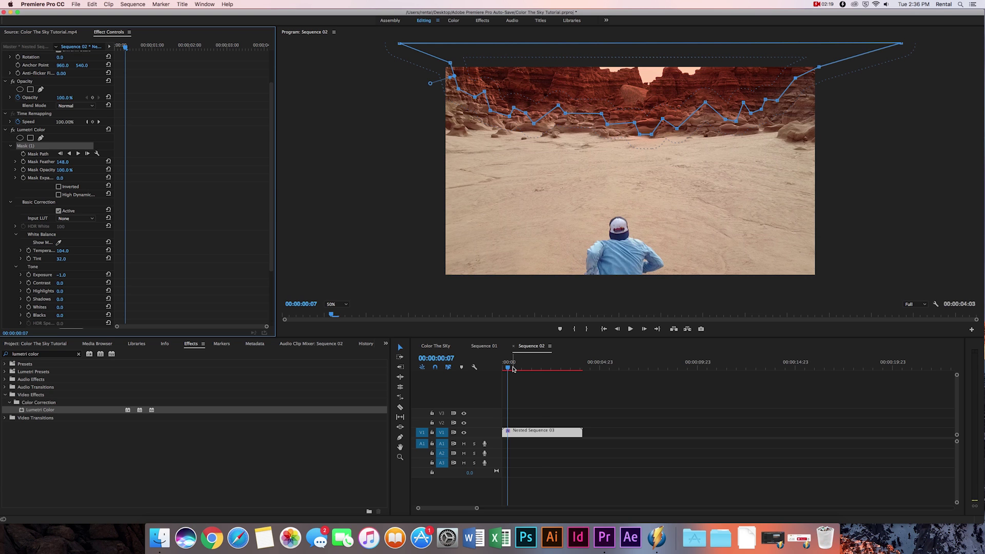
pyautogui.moveTo(514, 368); pyautogui.dragTo(538, 368)
# - At 00:00:01:20, marquee-select all sky mask vertices and raise them toward the ridge
pyautogui.click(46, 146)
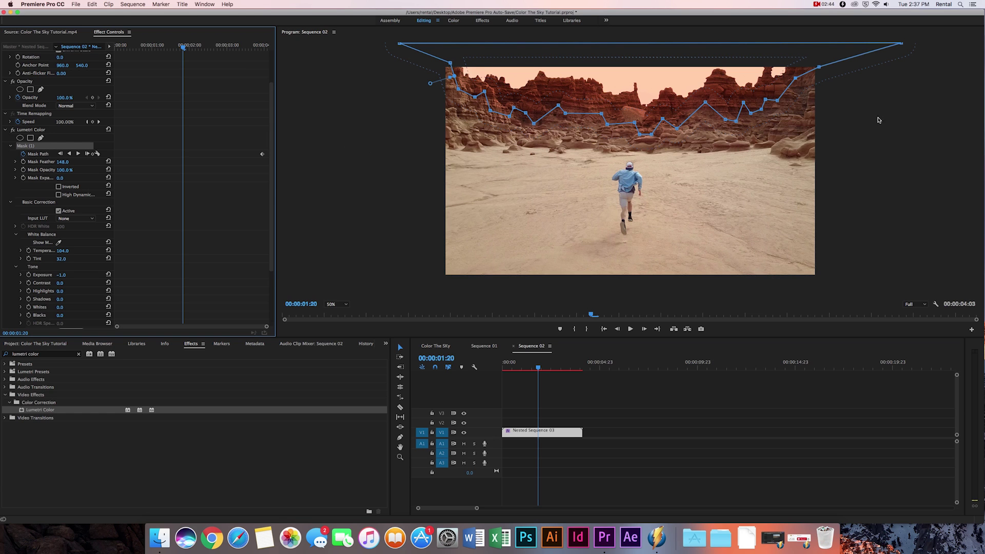
pyautogui.moveTo(924, 141); pyautogui.dragTo(416, 58)
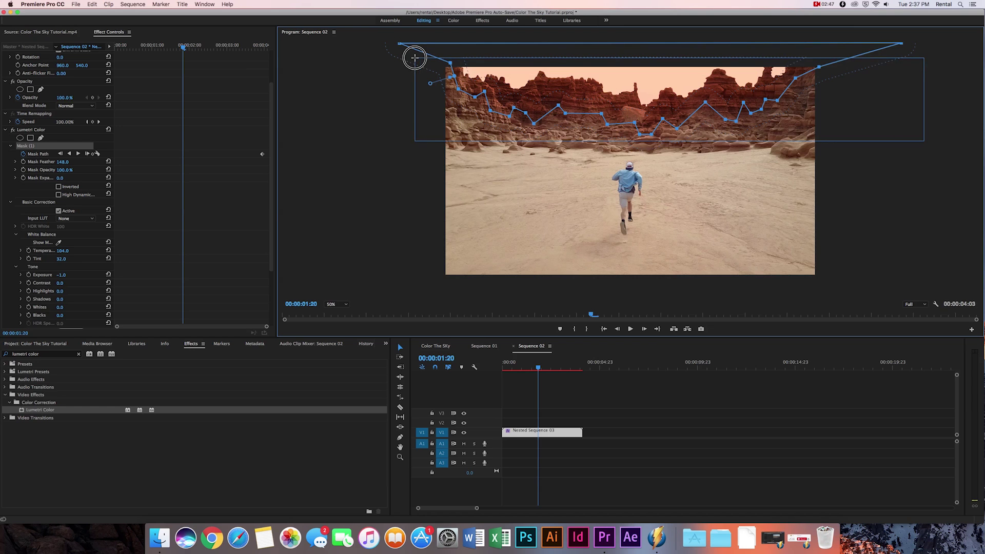
pyautogui.moveTo(415, 58)
pyautogui.mouseDown()
pyautogui.moveTo(400, 57)
pyautogui.moveTo(418, 62)
pyautogui.mouseUp()
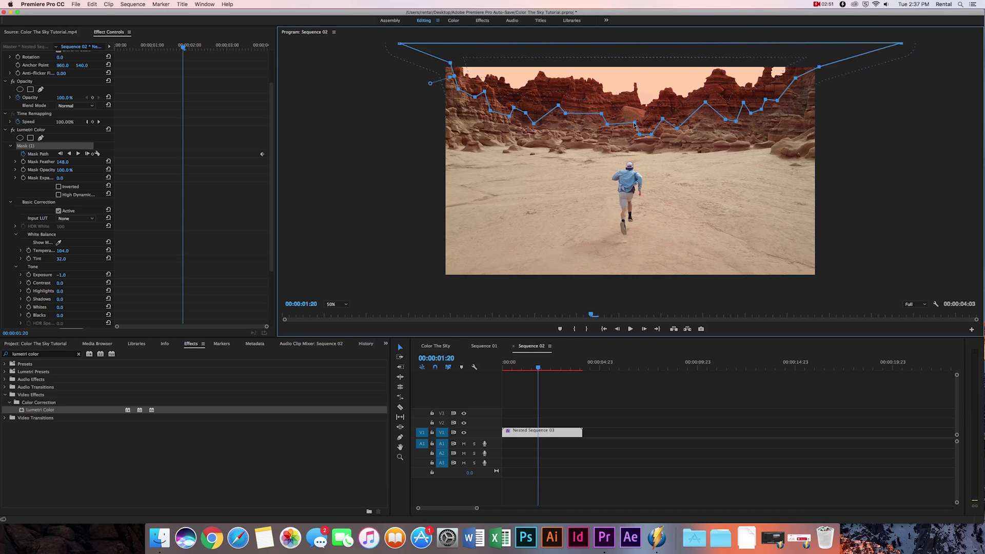
pyautogui.moveTo(635, 125); pyautogui.dragTo(635, 90)
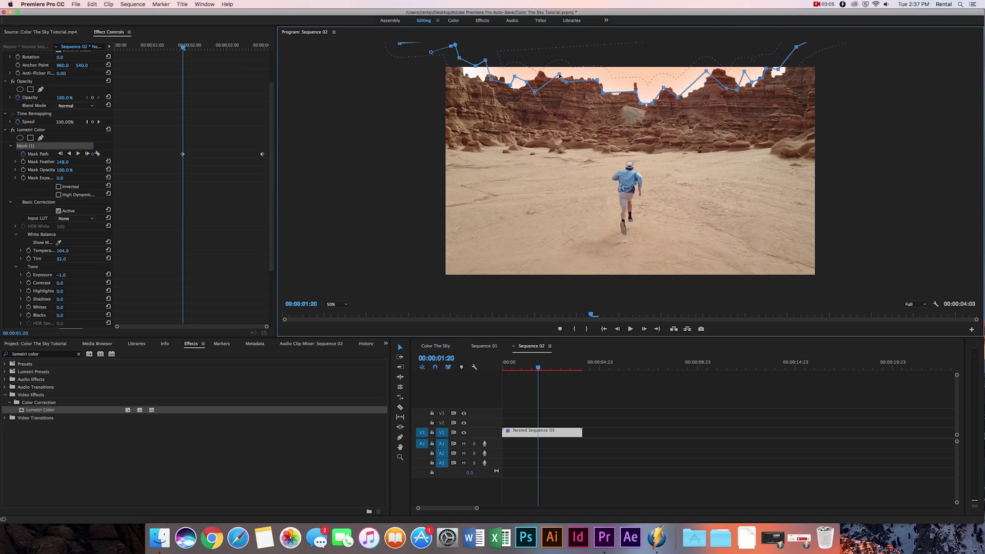
# - Fine-tune individual mask vertices to fit the left rocks, middle ridge and peak
pyautogui.moveTo(559, 74); pyautogui.dragTo(505, 71)
pyautogui.moveTo(455, 45); pyautogui.dragTo(444, 49)
pyautogui.moveTo(485, 77)
pyautogui.mouseDown()
pyautogui.moveTo(474, 77)
pyautogui.moveTo(498, 76)
pyautogui.mouseUp()
pyautogui.moveTo(535, 93); pyautogui.dragTo(514, 90)
pyautogui.moveTo(706, 71)
pyautogui.mouseDown()
pyautogui.moveTo(743, 83)
pyautogui.moveTo(770, 57)
pyautogui.moveTo(776, 76)
pyautogui.moveTo(788, 60)
pyautogui.mouseUp()
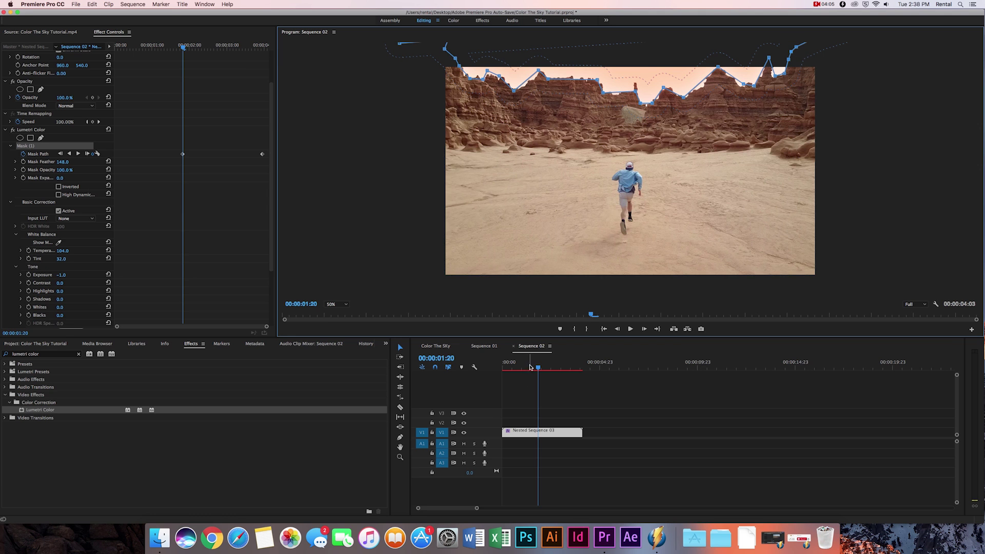
pyautogui.moveTo(533, 367); pyautogui.dragTo(504, 366)
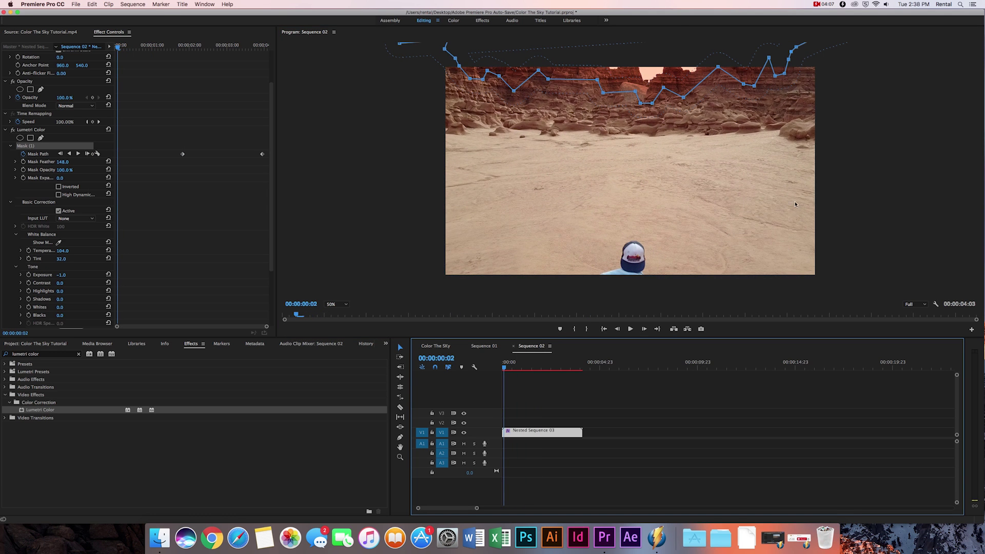
# - At 00:00:00:02, marquee-select all sky mask vertices and lift them up onto the ridge
pyautogui.moveTo(931, 158); pyautogui.dragTo(402, 35)
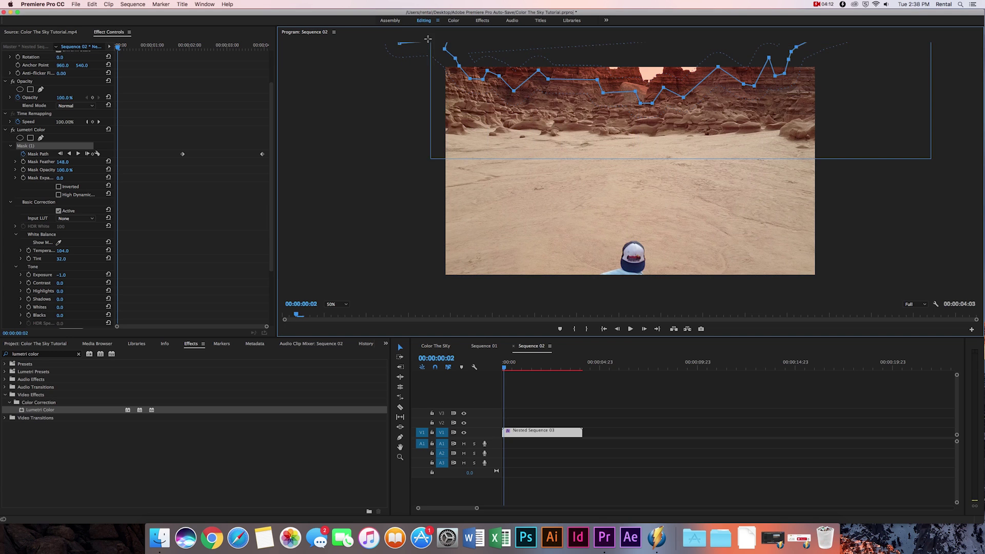
pyautogui.moveTo(403, 36); pyautogui.dragTo(416, 42)
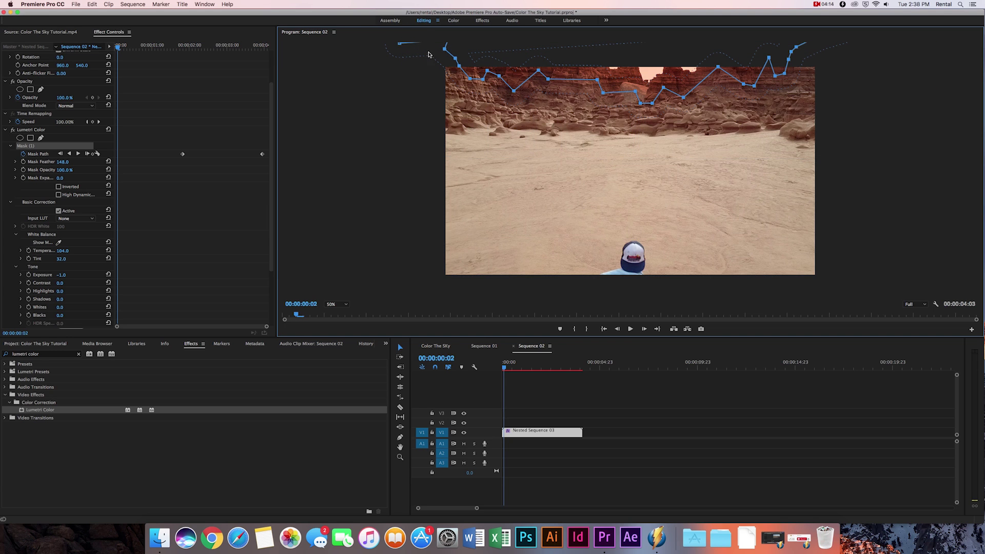
pyautogui.moveTo(666, 83); pyautogui.dragTo(668, 66)
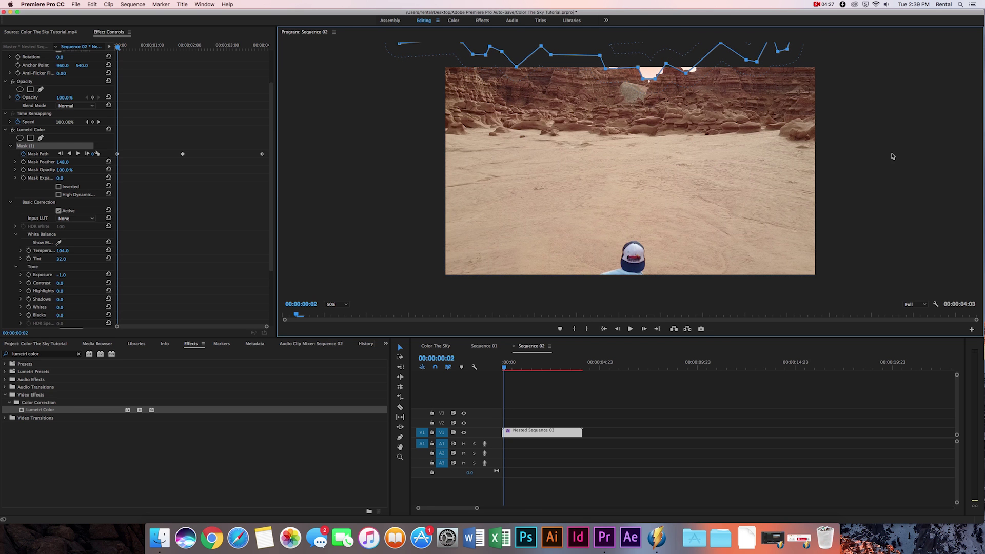
pyautogui.moveTo(505, 363); pyautogui.dragTo(524, 364)
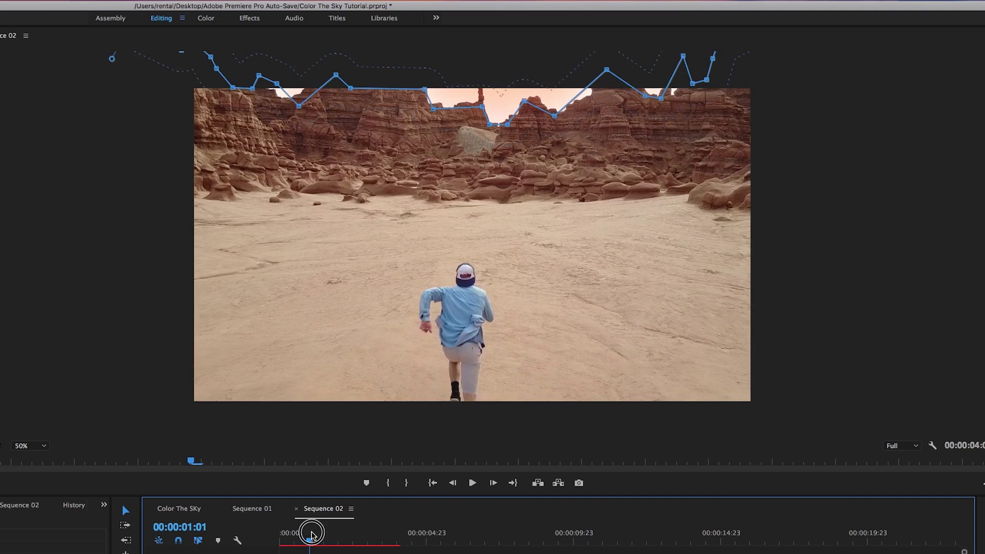
# - Scrub the canyon clip to 00:00:04:02 to confirm the orange sky mask tracks the ridgeline
pyautogui.moveTo(312, 535); pyautogui.dragTo(402, 526)
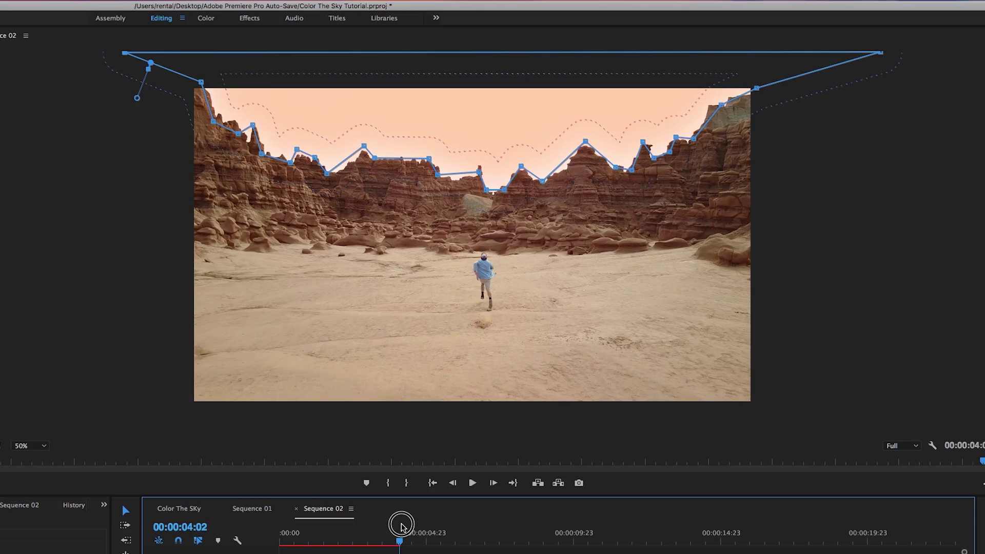